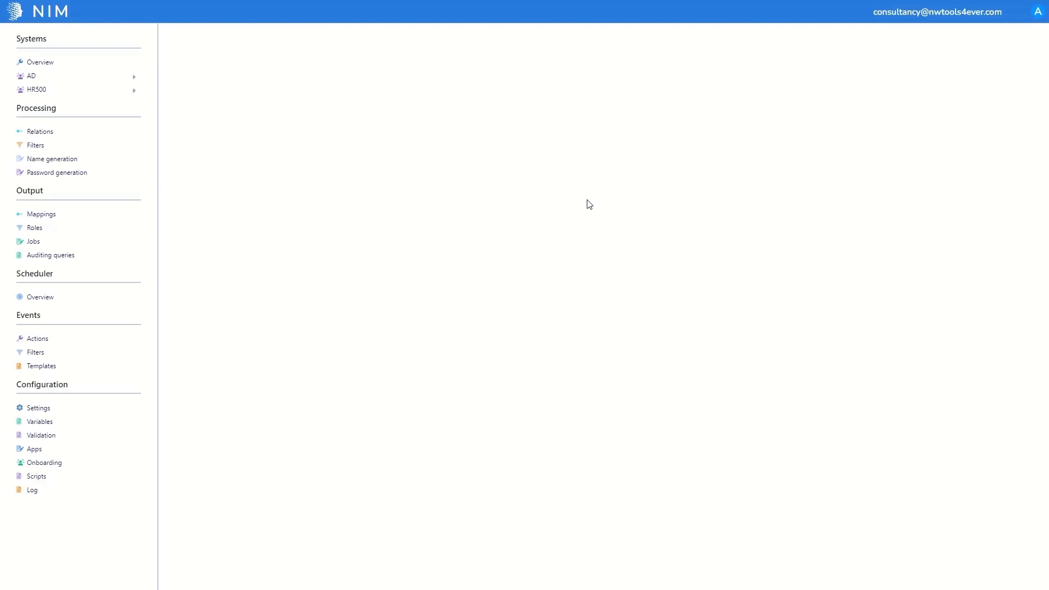
- Create a new app named App_AD_User_Create
click(32, 452)
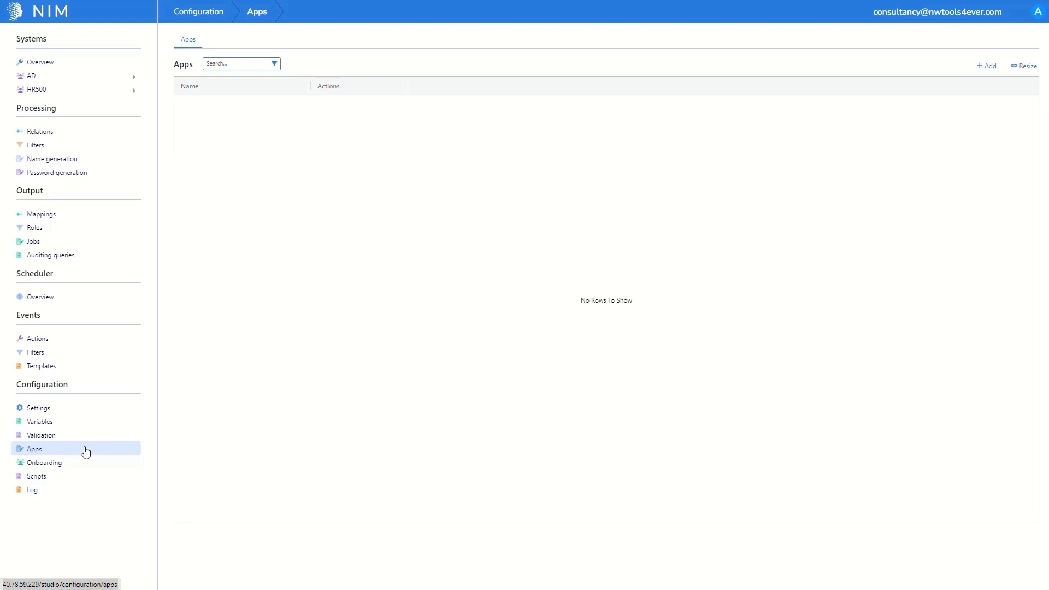
click(986, 66)
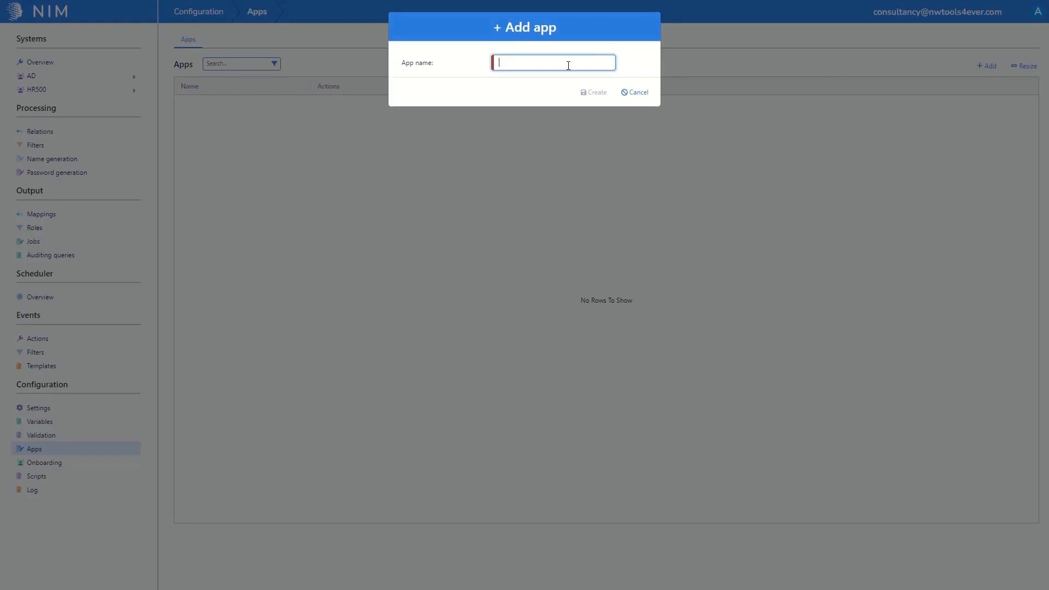
text(App_AD)
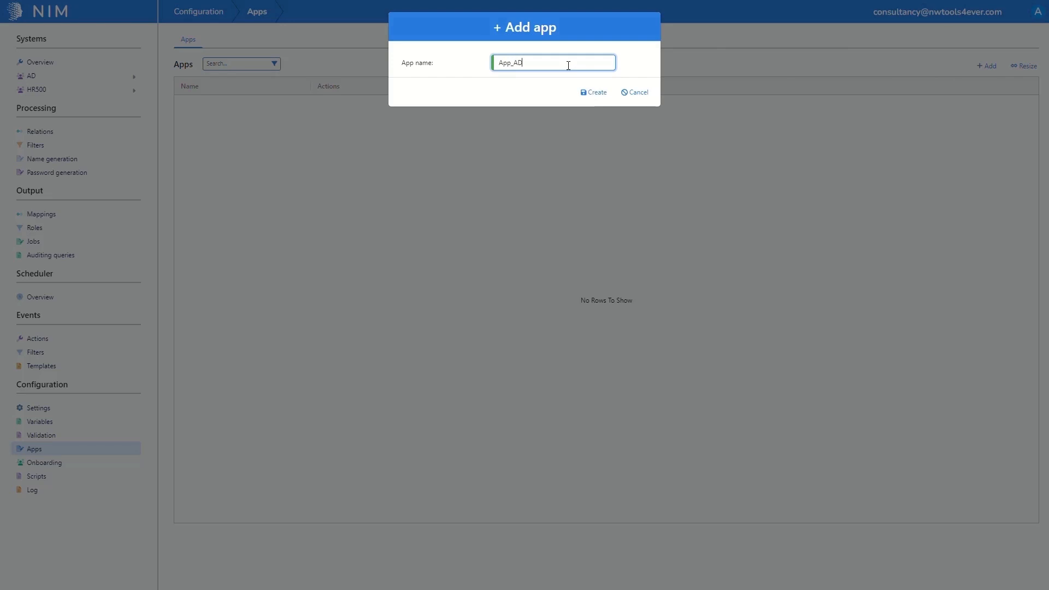
text(_User_Create)
click(585, 93)
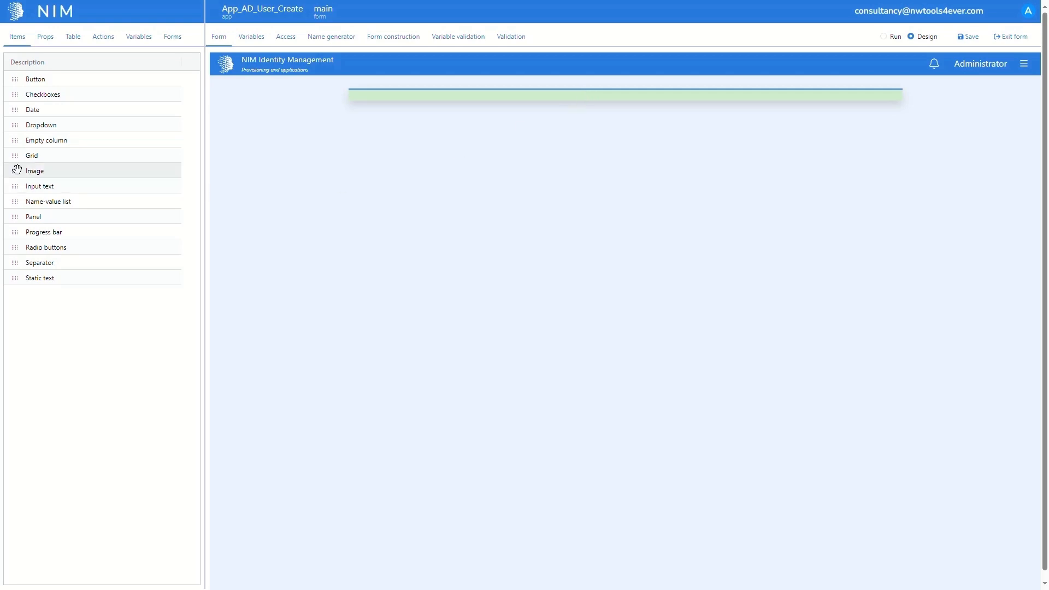
- Add an image item to the empty form and set its picture to the icon of a person in front of a browser window
drag(16, 169, 592, 95)
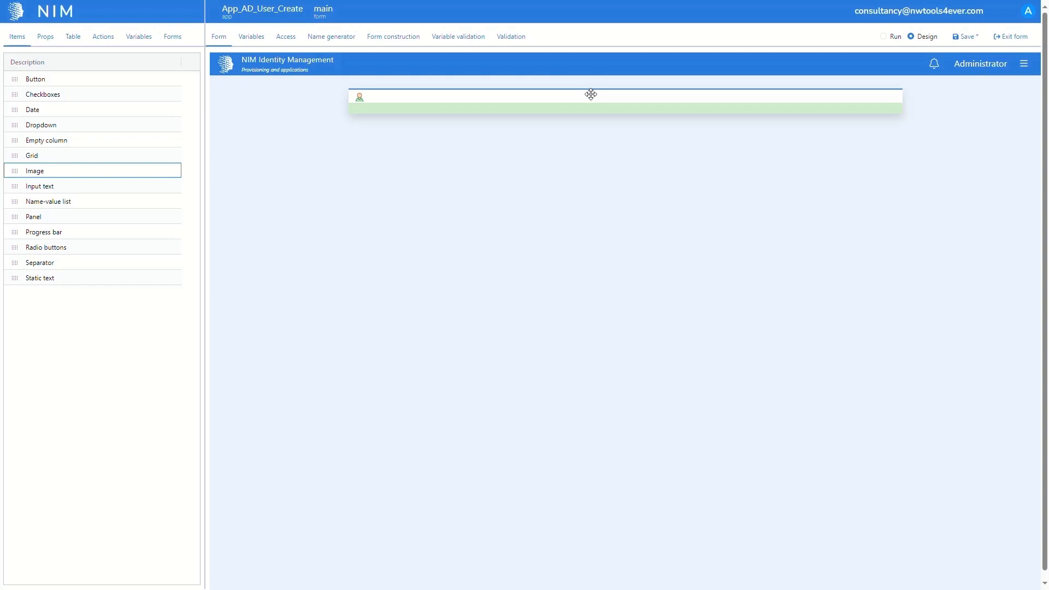
drag(591, 95, 590, 95)
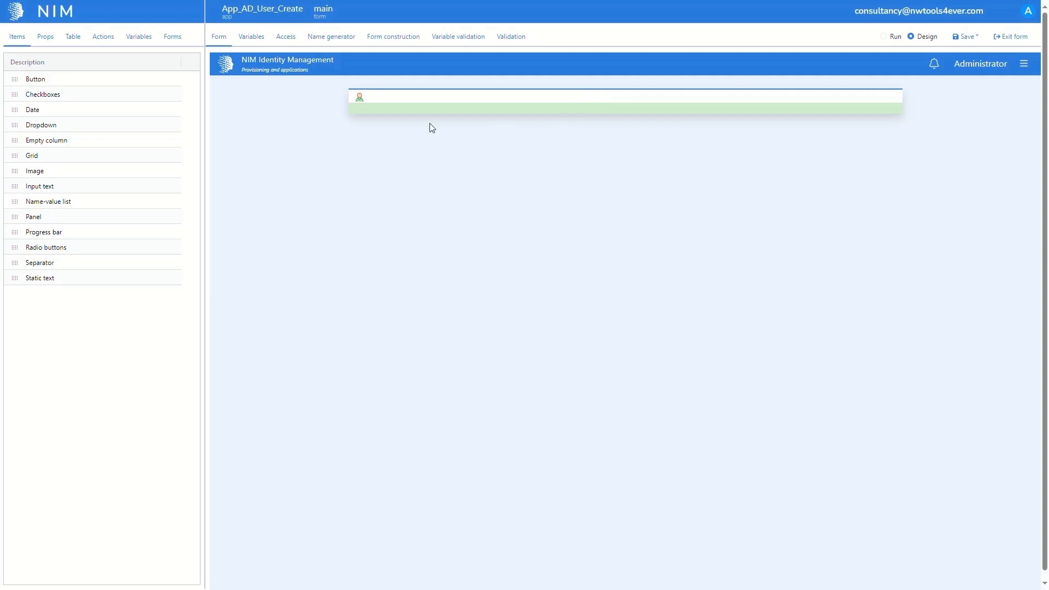
click(360, 96)
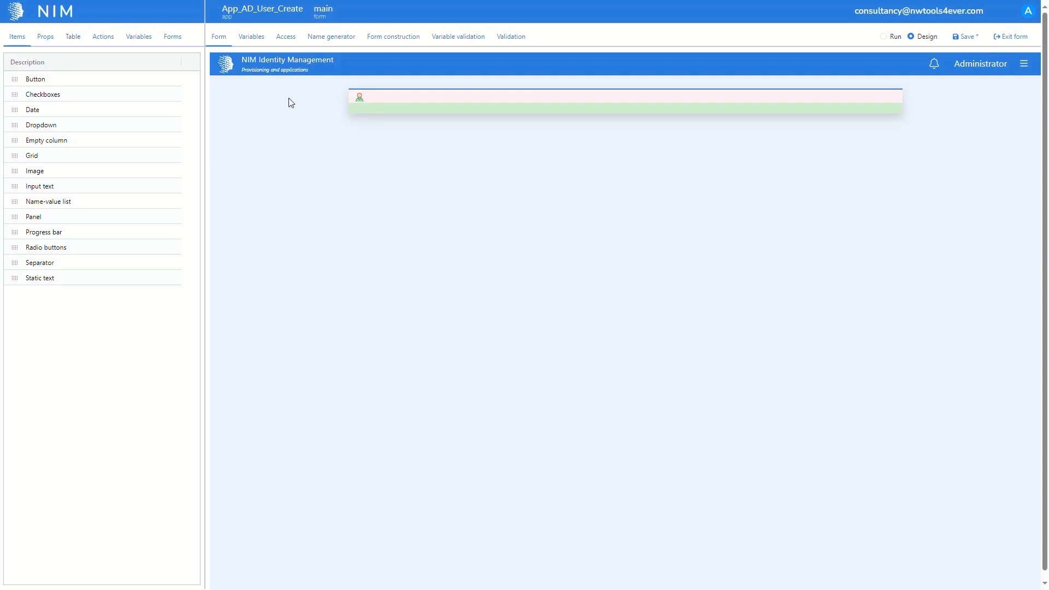
click(52, 43)
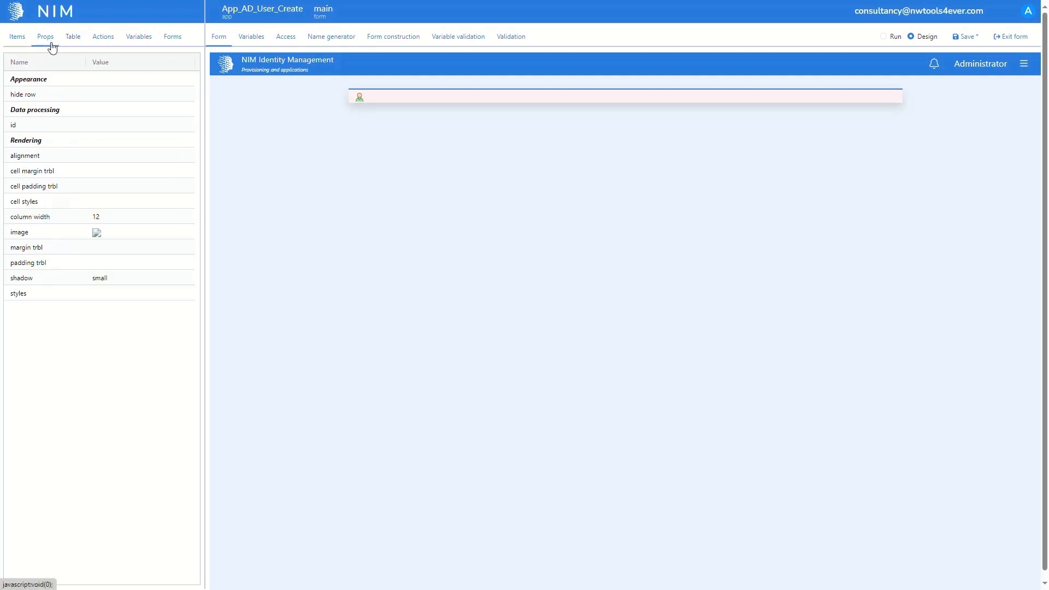
click(108, 233)
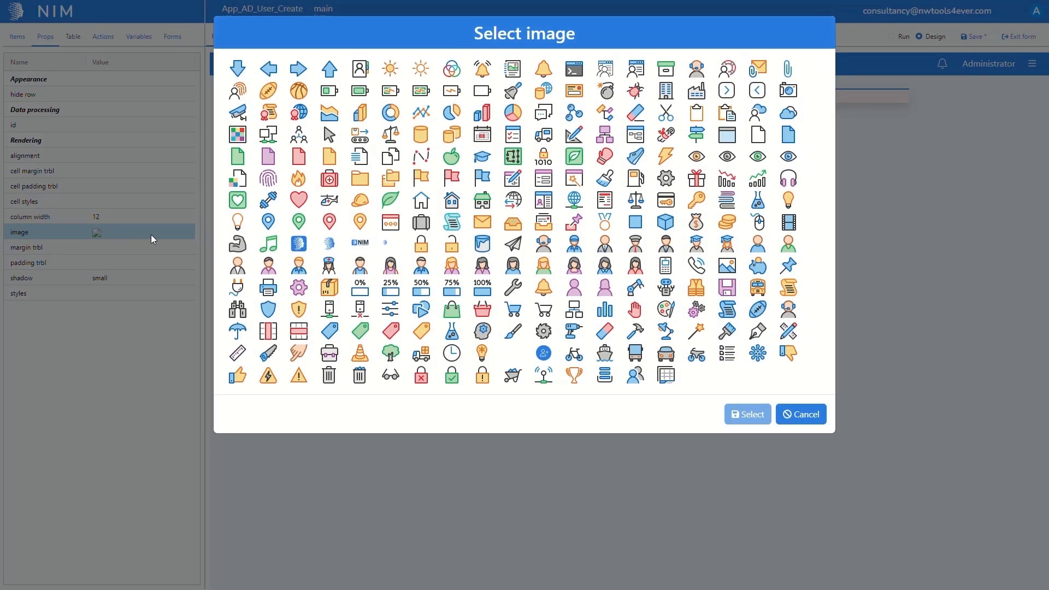
click(632, 79)
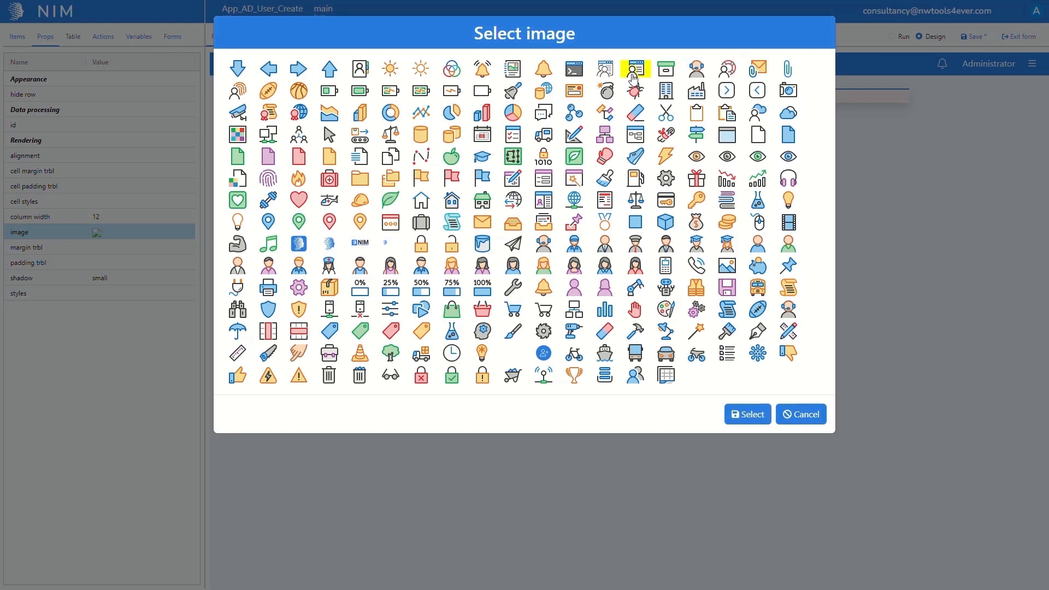
click(746, 412)
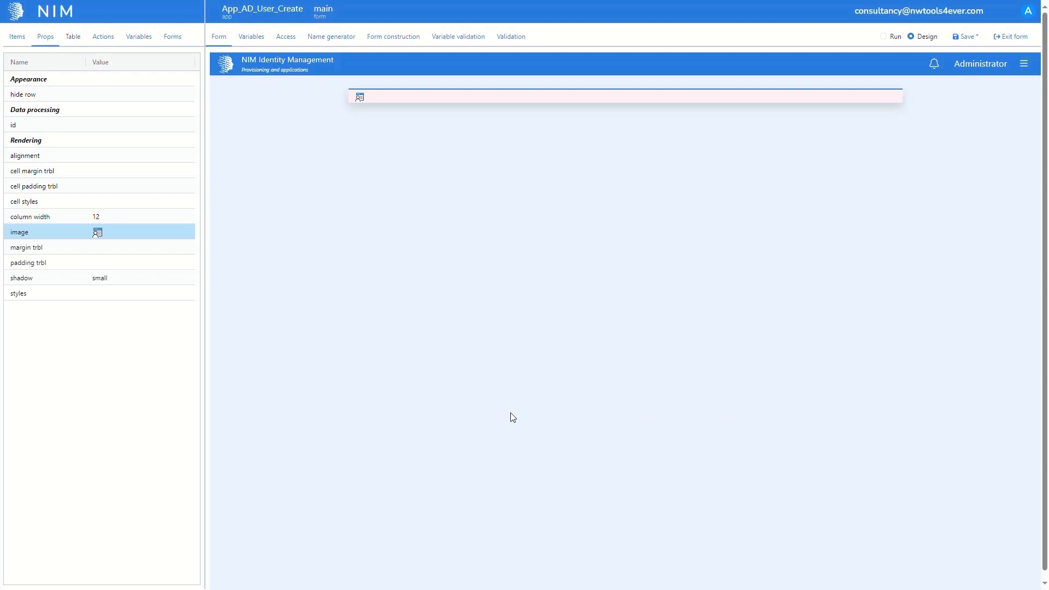
- Set the image's styles to "width:72px;margin: auto;display: block;" and save the form
click(108, 296)
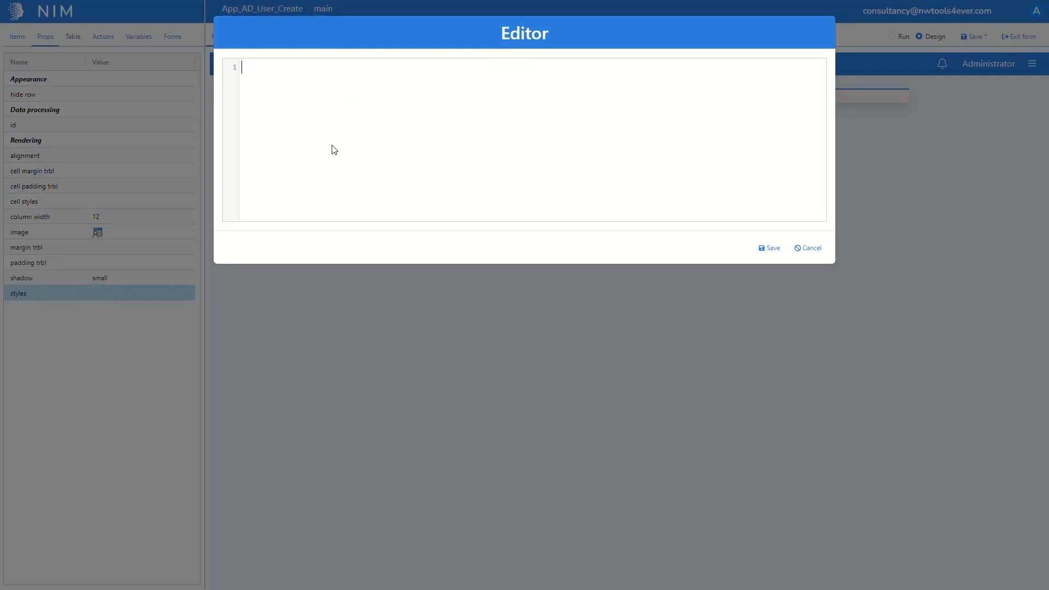
text(width:72px;margin: auto;display: block;)
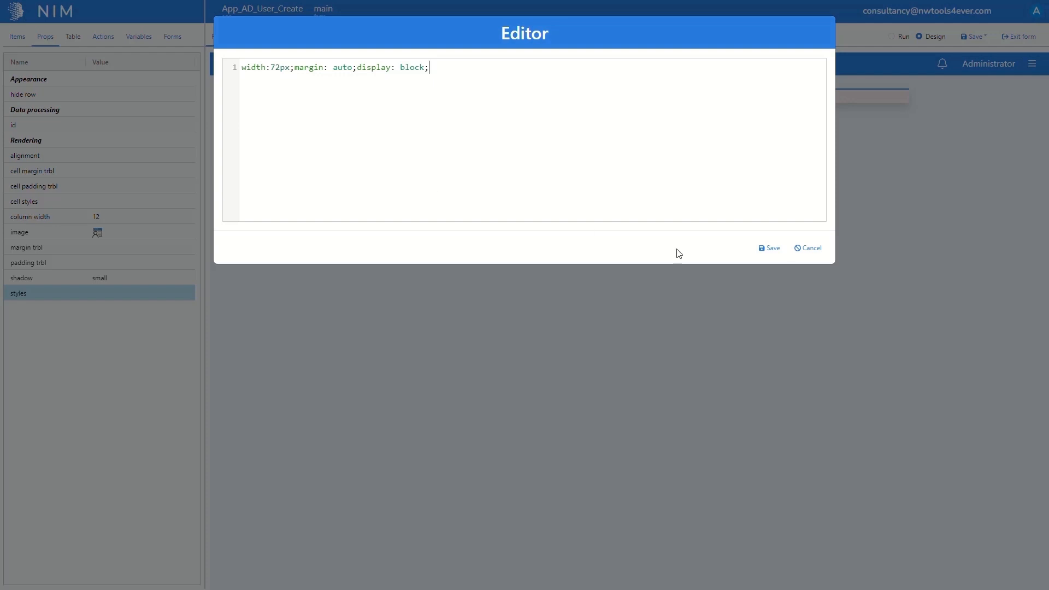
click(770, 248)
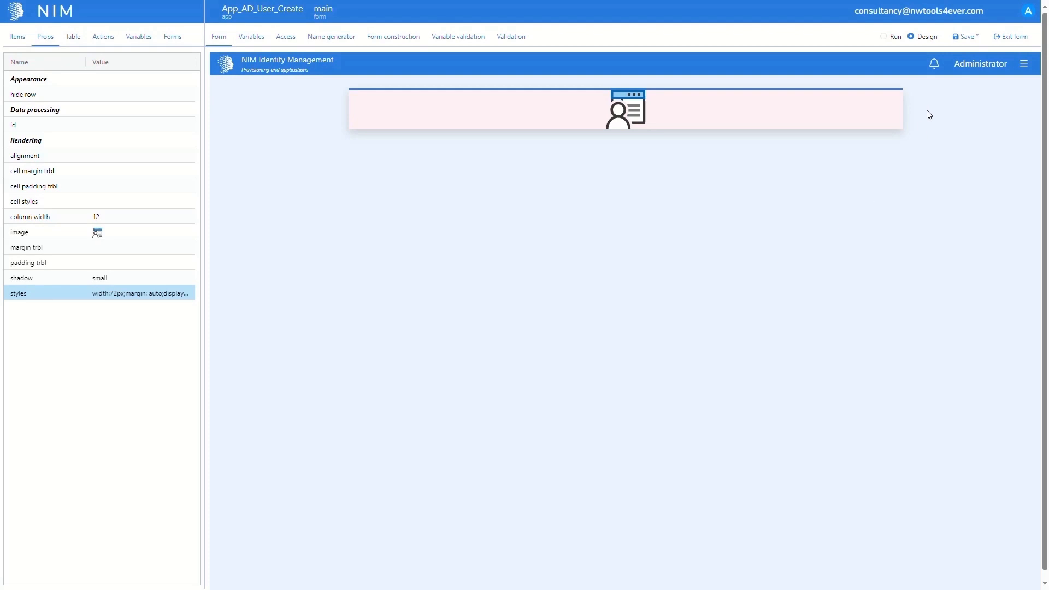
click(956, 41)
click(956, 38)
- Set the image's column width to 2 and add a static text item in the free space beside it
click(161, 216)
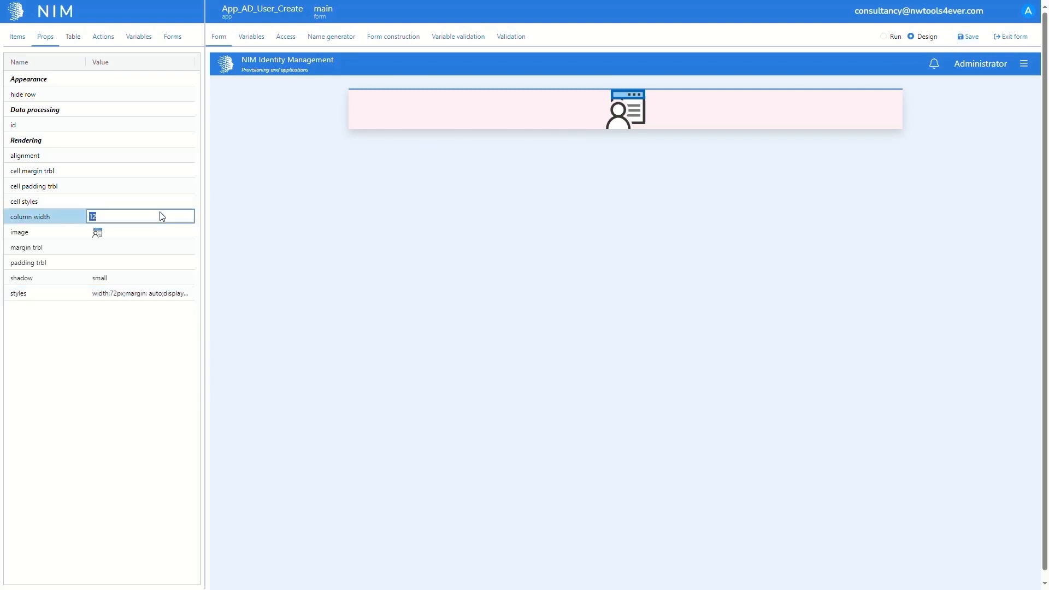
text(2)
key(Return)
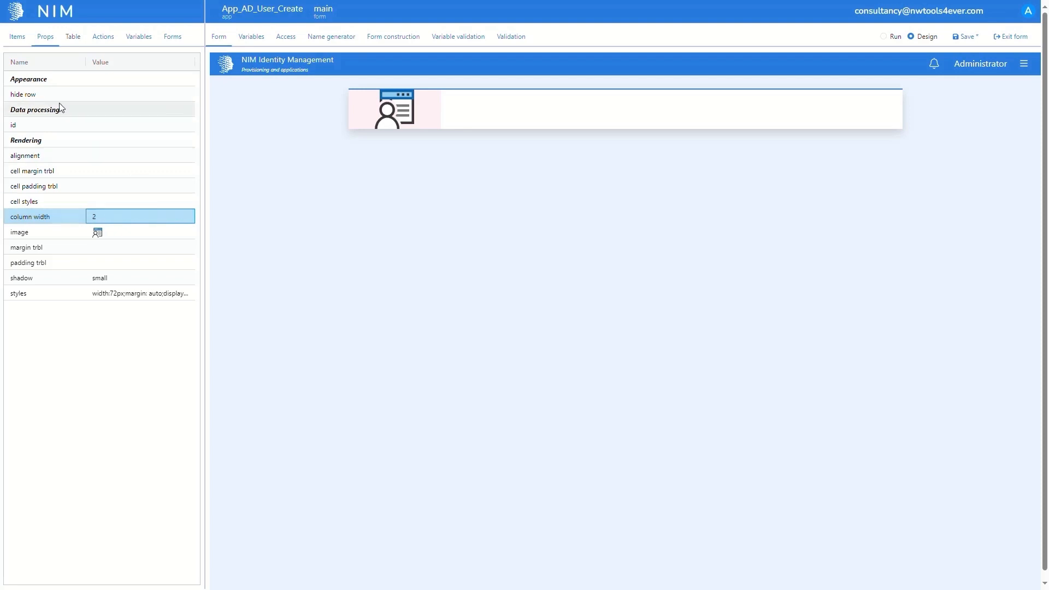
click(20, 42)
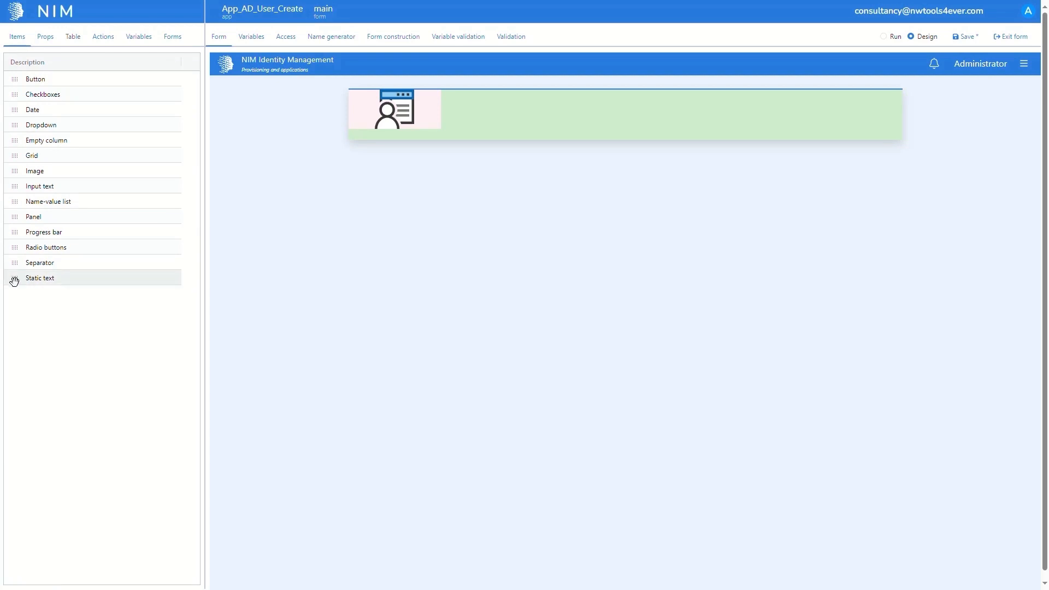
drag(13, 278, 460, 113)
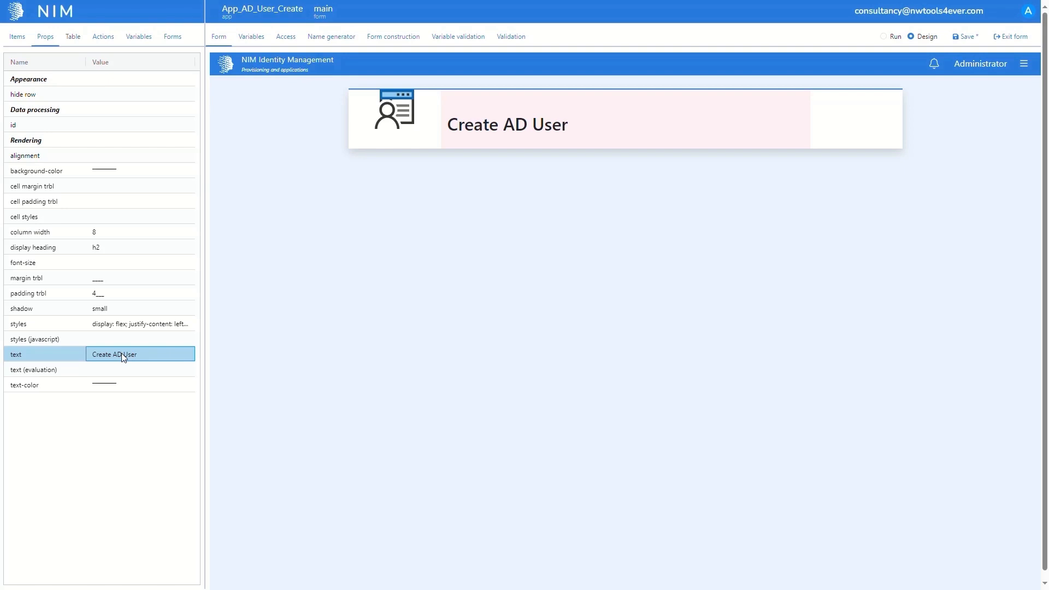
- Set the image's margin trbl to ____ and its padding trbl to 4___, and save the form
click(370, 141)
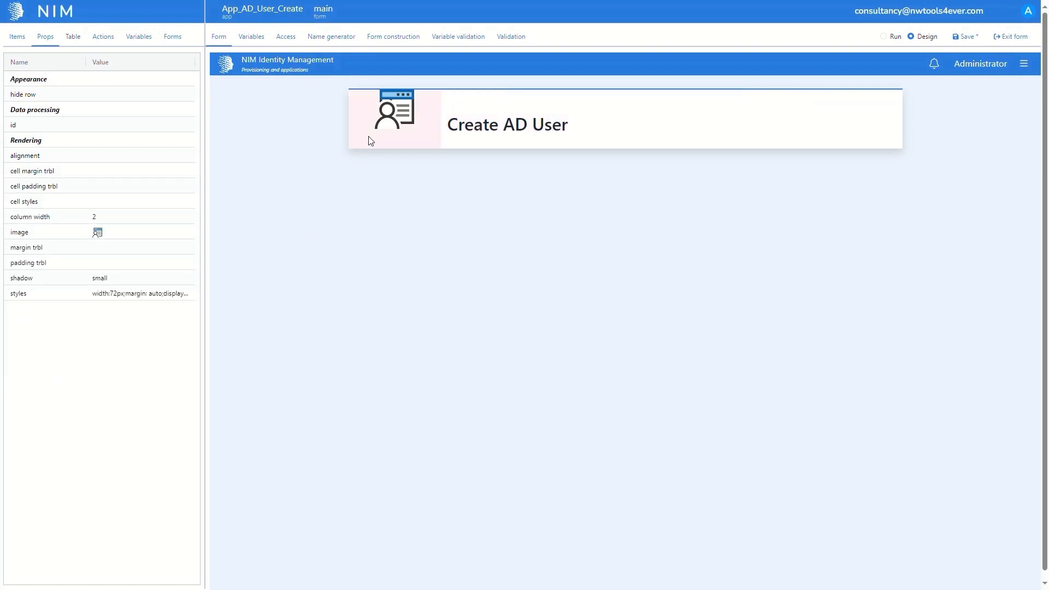
click(124, 244)
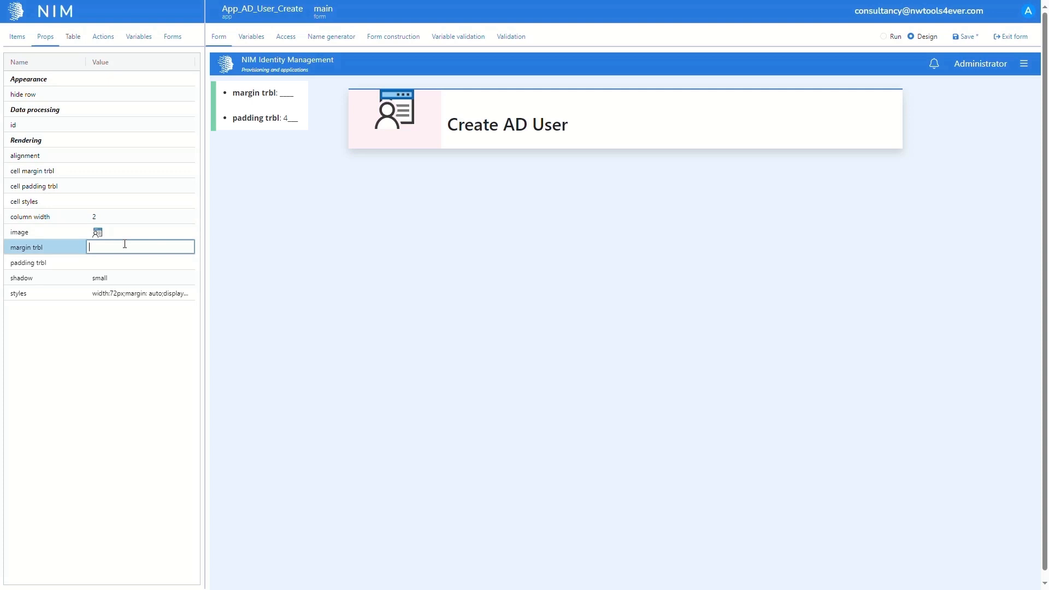
text(____)
click(114, 260)
text(4___)
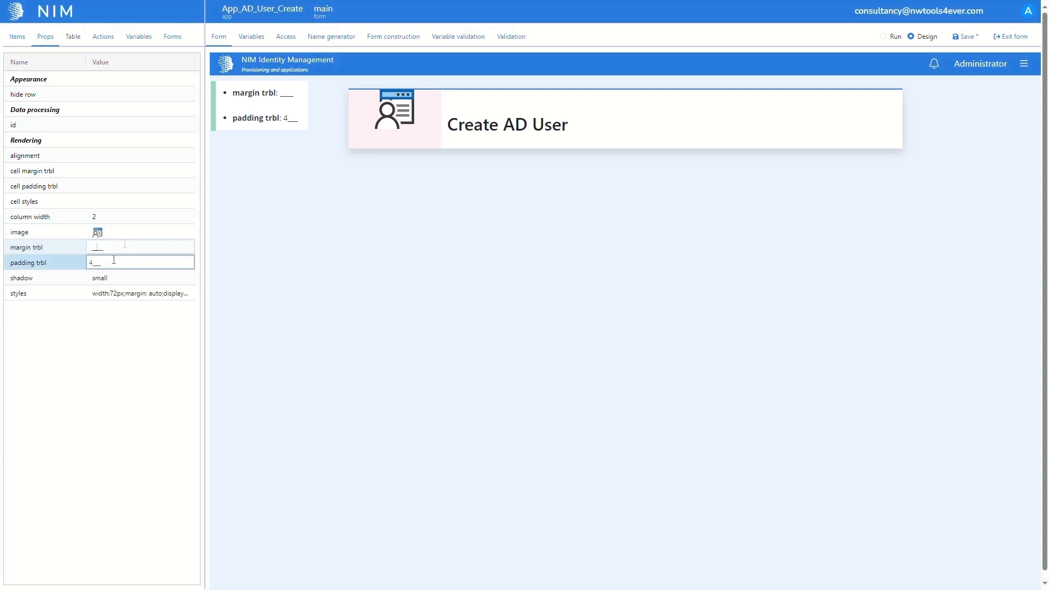
key(Return)
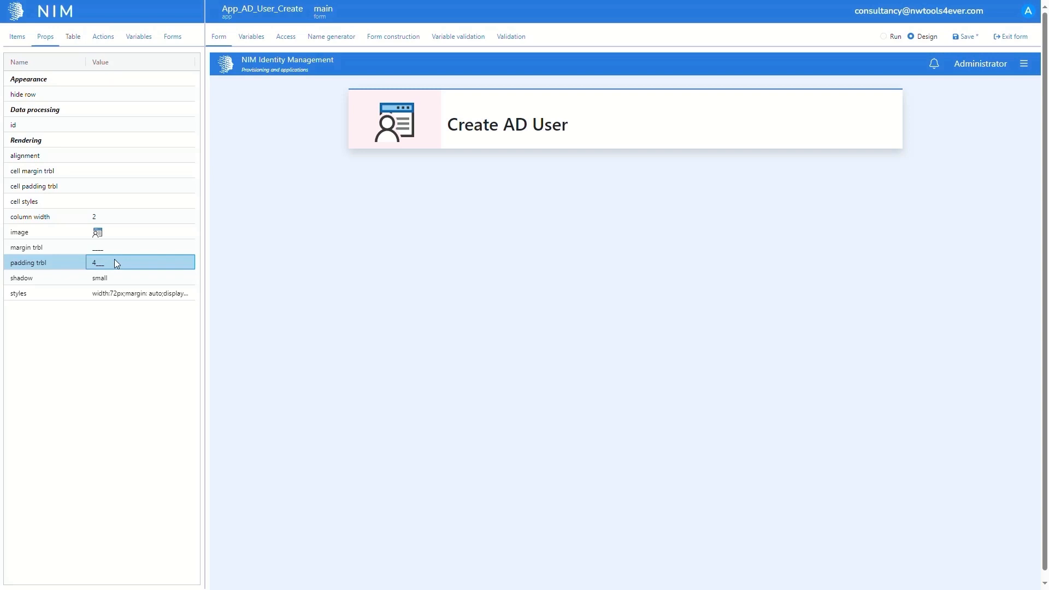
click(969, 40)
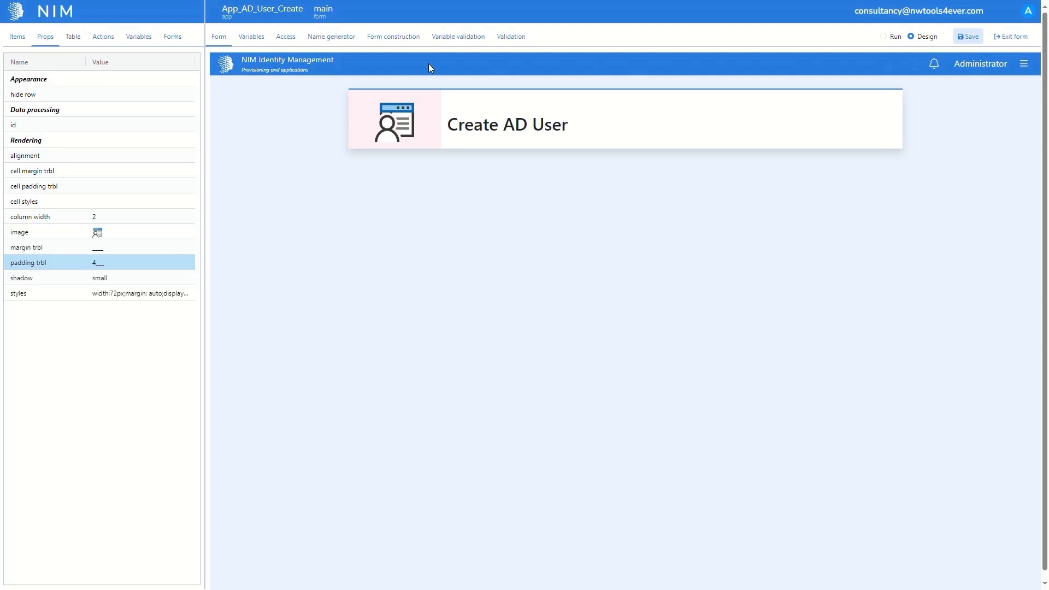
- Add a button item in the free space after the "Create AD User" heading and open its properties
click(25, 42)
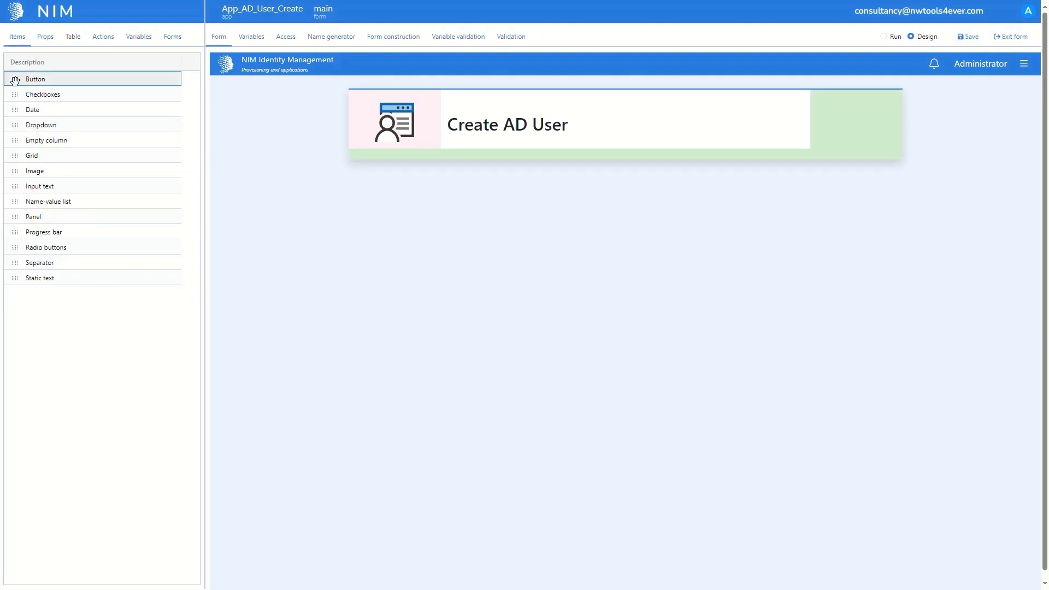
drag(15, 80, 844, 112)
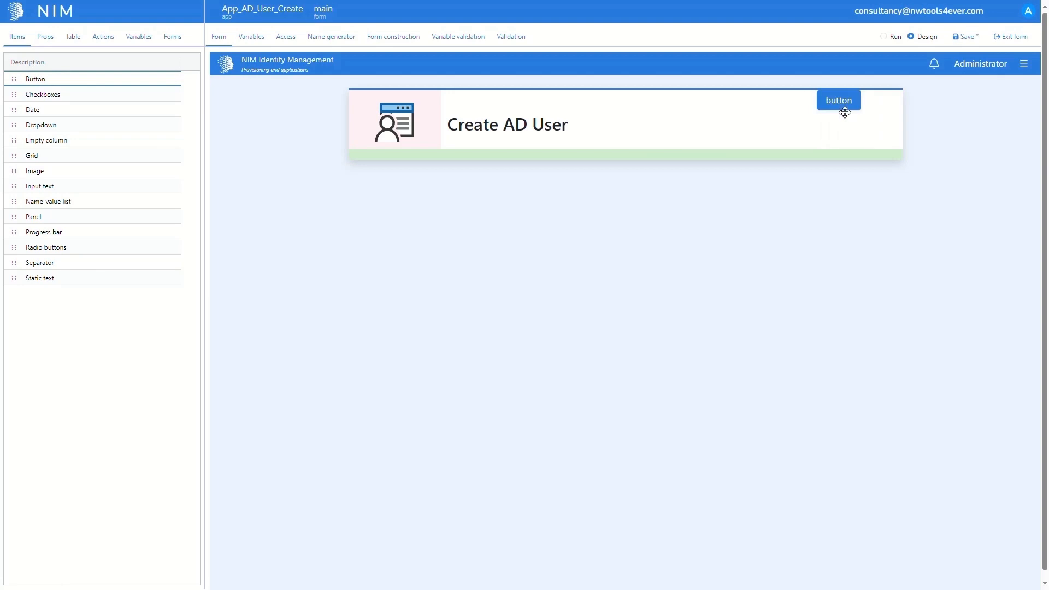
click(48, 48)
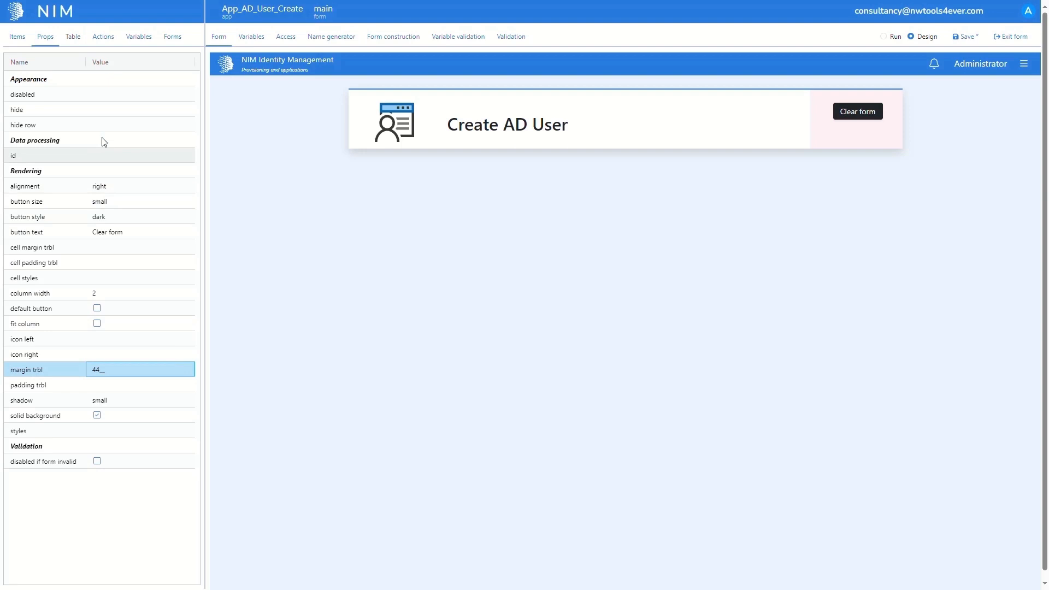
- Add a Form initialize action to the Clear form button and save the form
click(111, 44)
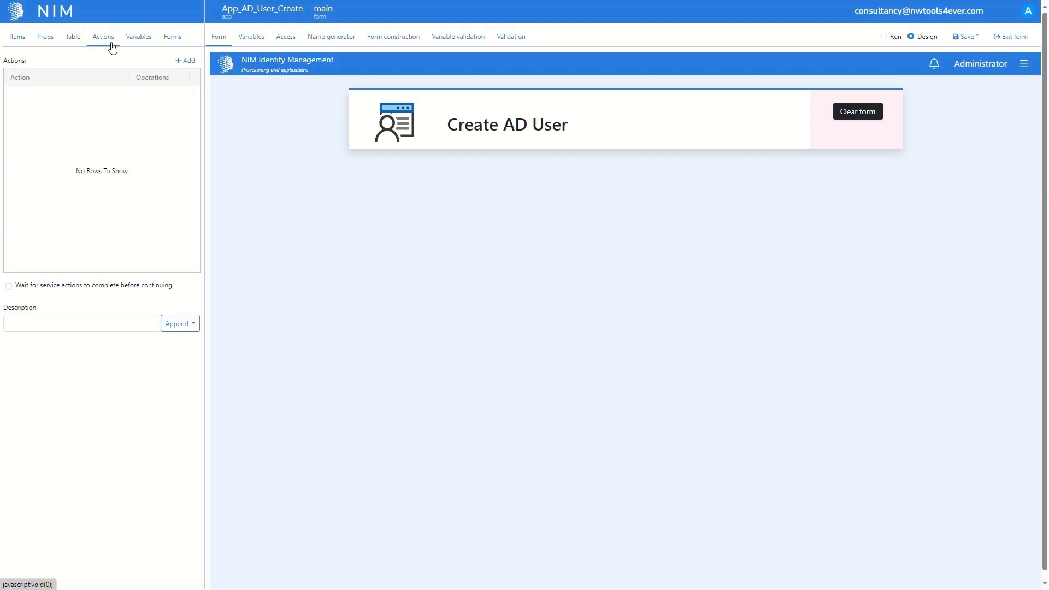
click(177, 62)
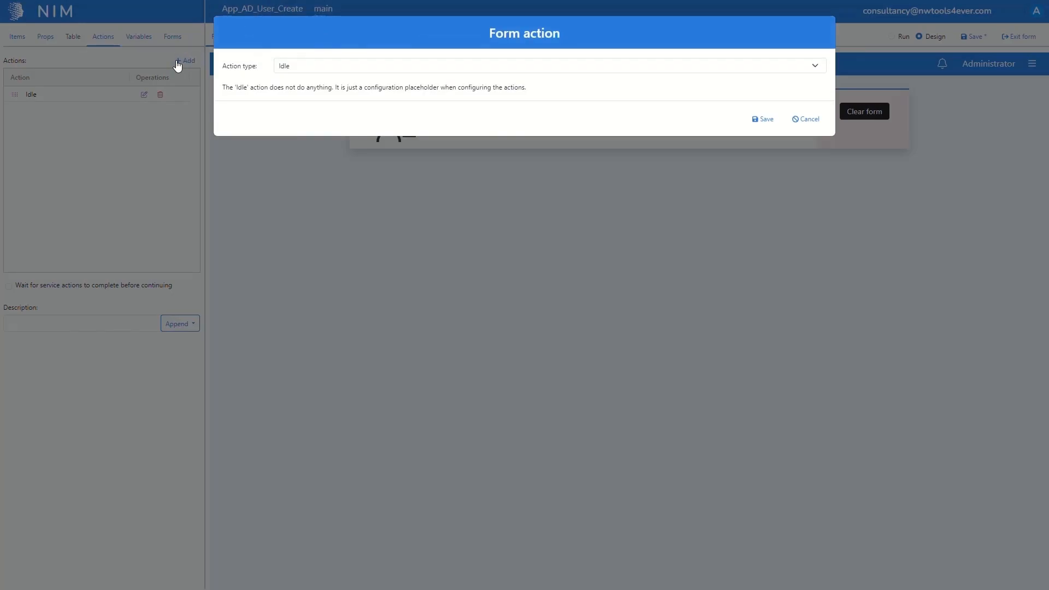
click(601, 69)
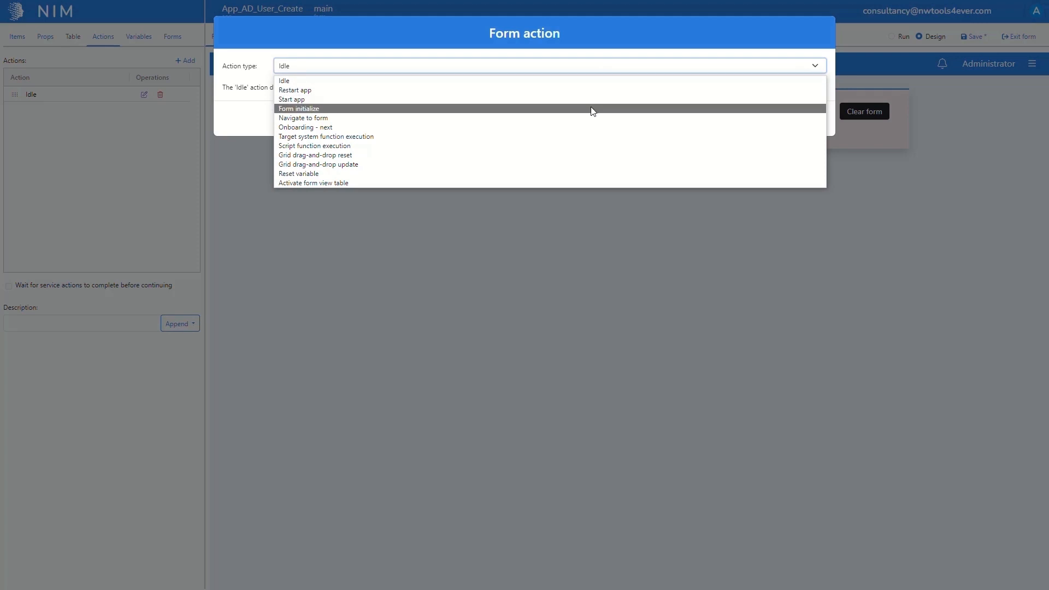
click(593, 108)
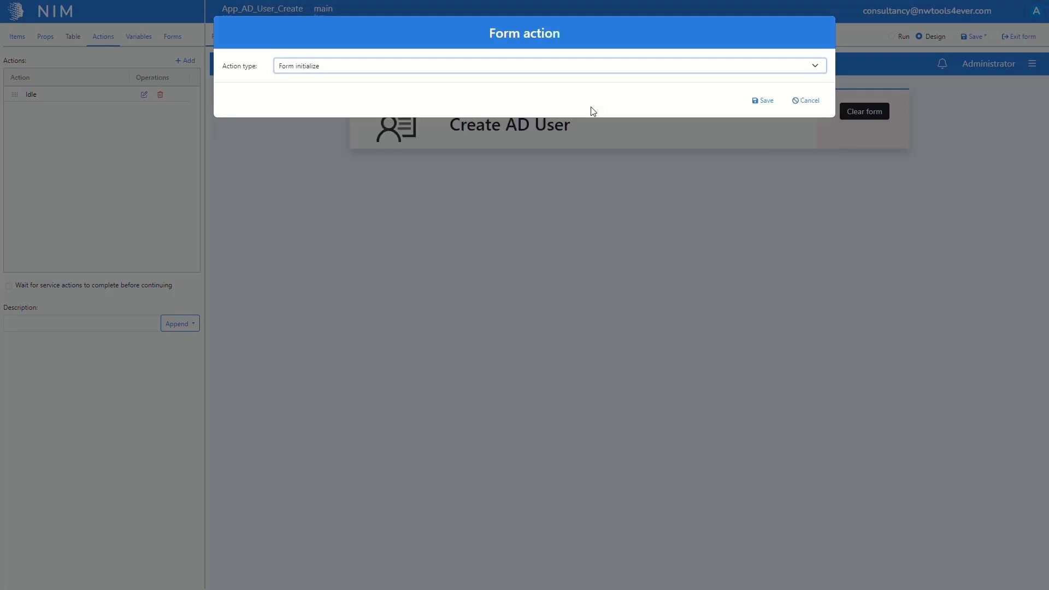
click(768, 102)
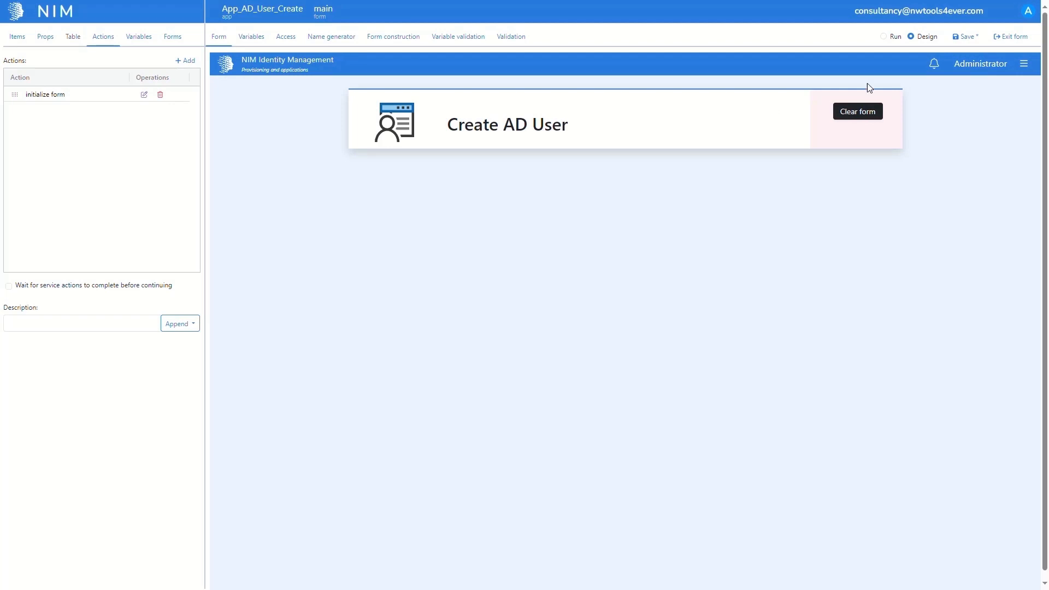
click(960, 38)
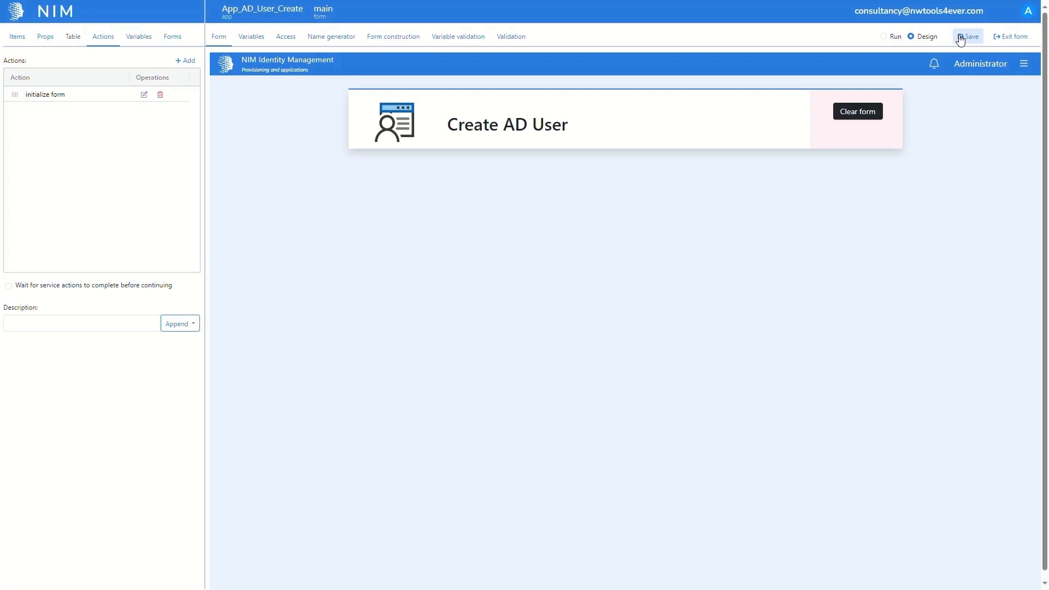